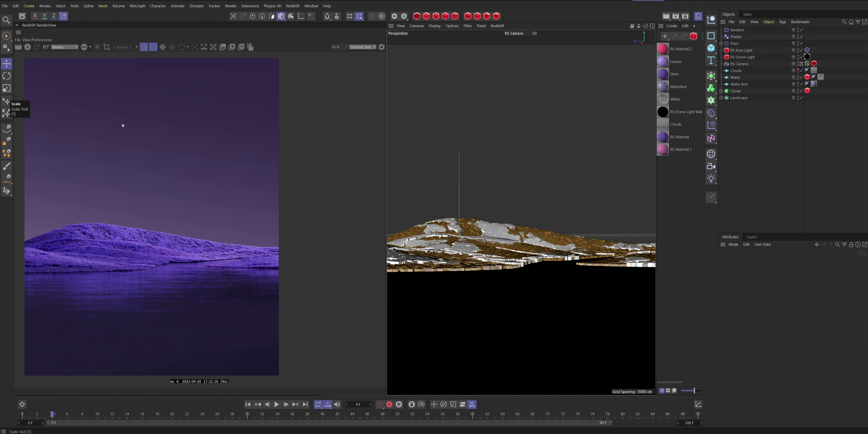
Open the RenderView post-effects panel and pan the purple render back into full view.
left_click(381, 47)
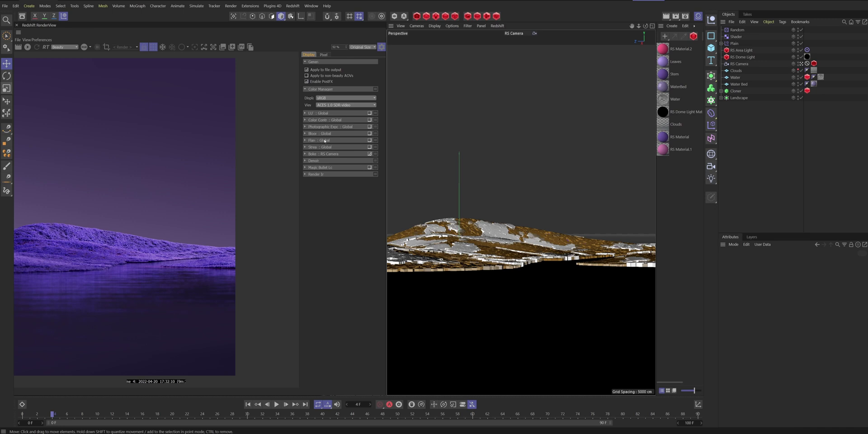
middle_click_drag(161, 204, 199, 205)
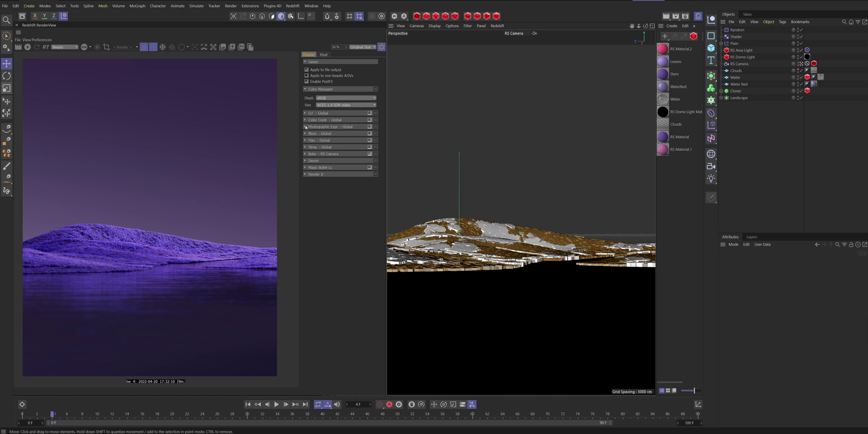
Expand Photographic Exposure and enable it, switching it off once to compare.
left_click(305, 127)
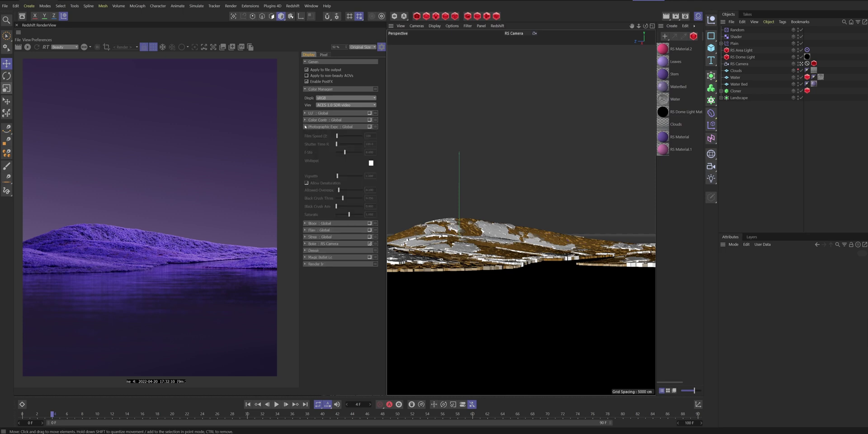
left_click(369, 126)
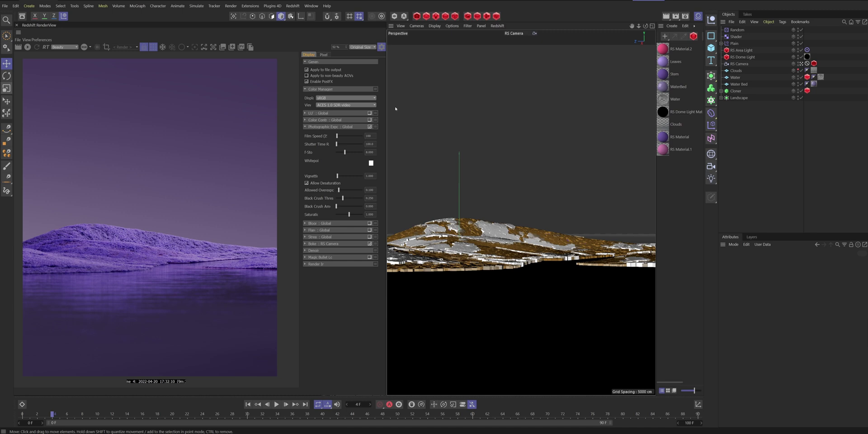
left_click(370, 127)
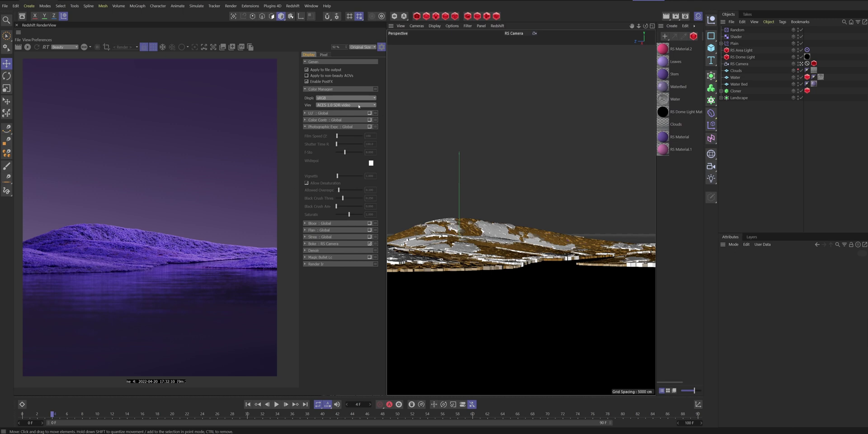
left_click(369, 127)
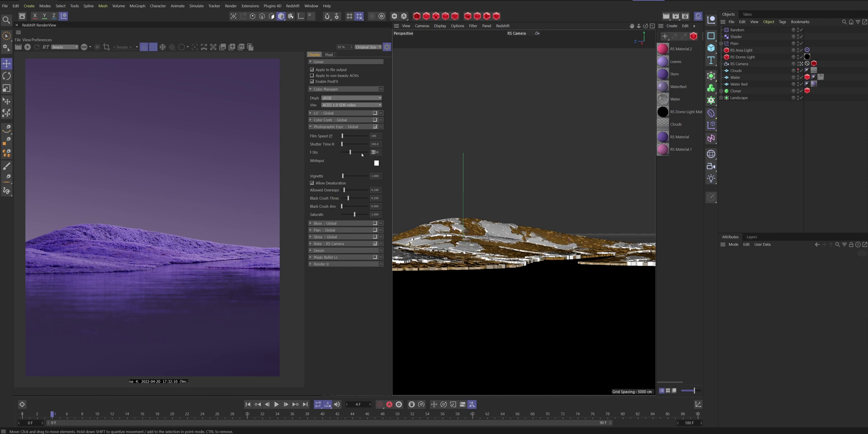
Set the photographic exposure F-Stop to 5.600.
type("5")
key("Return")
Test Allowed Overexposure values, return it to 1.000, and show Project settings with Ctrl+D.
left_click_drag(346, 190, 375, 193)
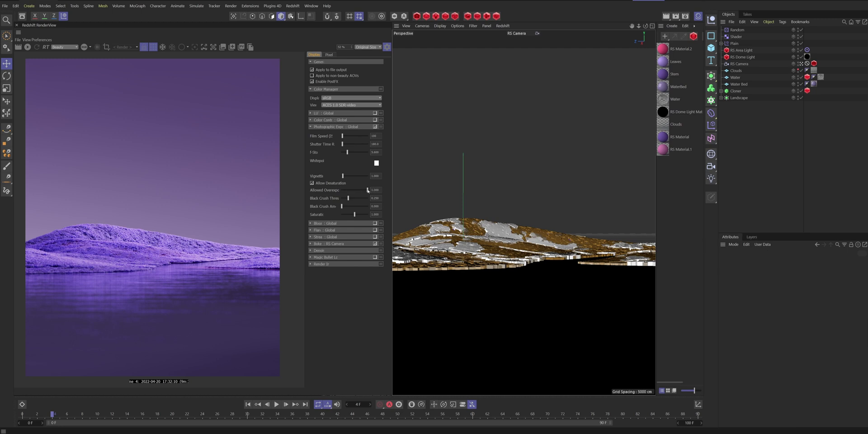
mouse_move(367, 190)
left_mouse_down()
mouse_move(320, 190)
mouse_move(367, 191)
left_mouse_up()
left_click_drag(367, 191, 366, 190)
left_click_drag(367, 190, 367, 189)
key("ctrl+d")
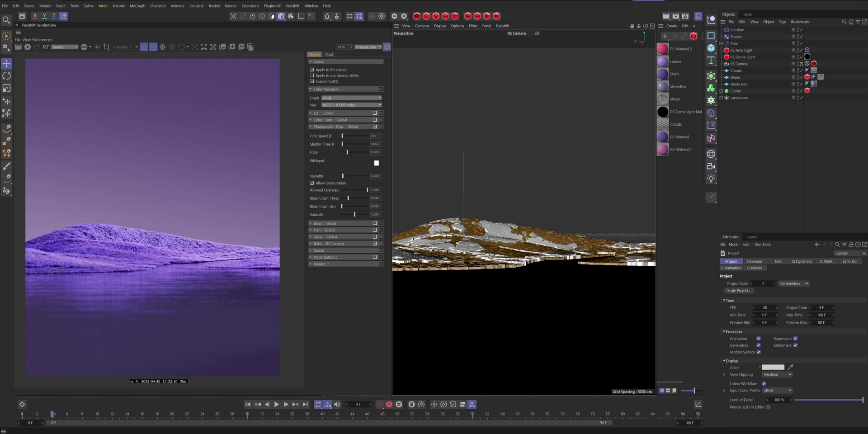
Set the photographic exposure Film Speed to 50.
type("160")
key("Return")
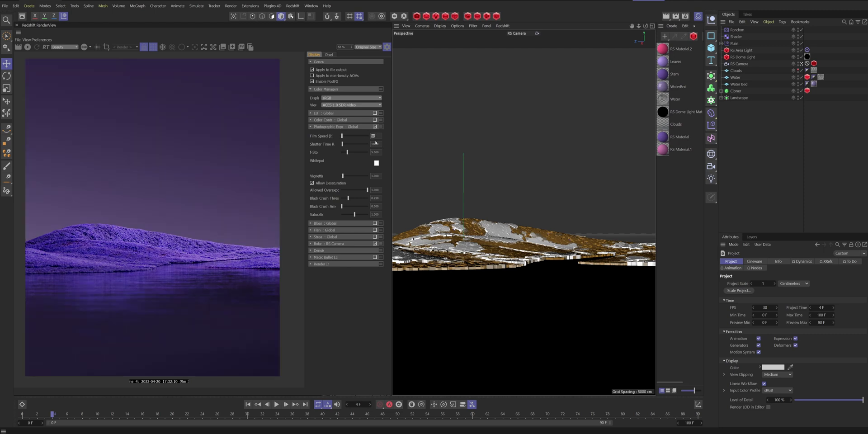
key("Return")
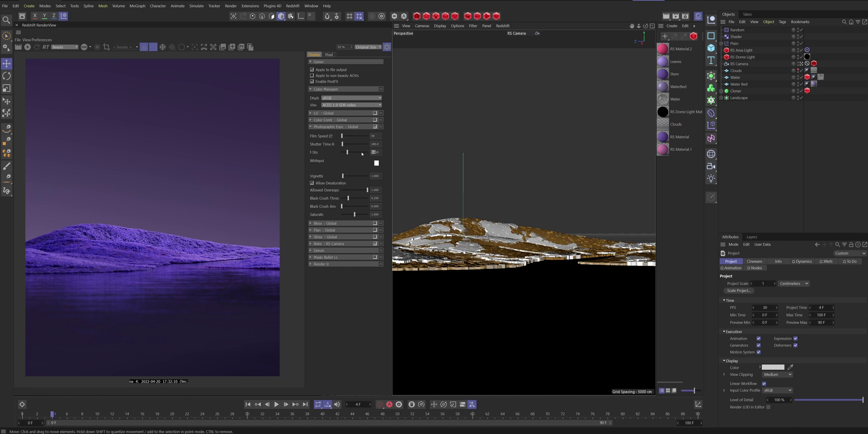
Lower the F-Stop to 8.0 and zoom the RenderView to inspect the lighter render.
type("8.0")
key("Return")
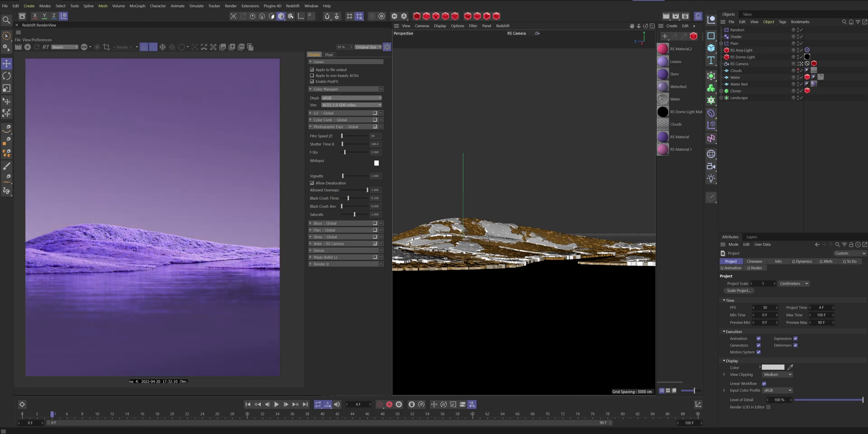
scroll(158, 217, "up", 3)
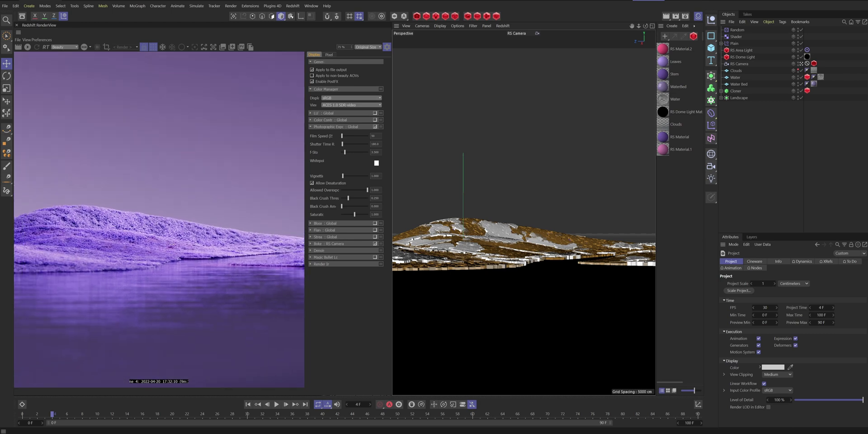
scroll(159, 217, "up", 3)
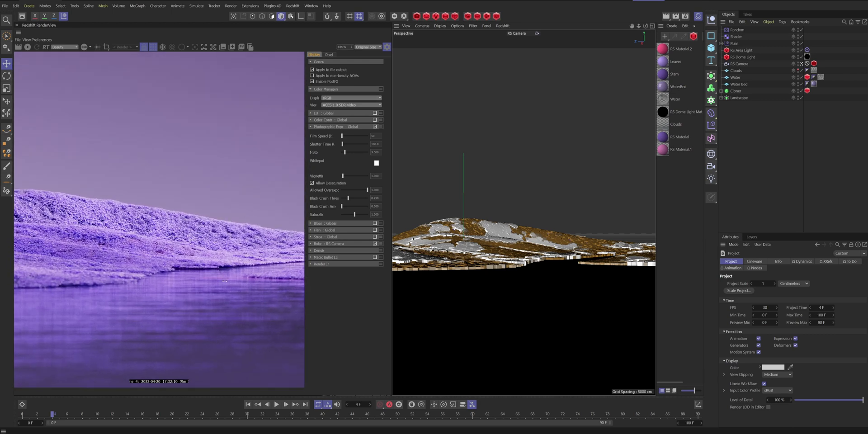
scroll(237, 235, "down", 1)
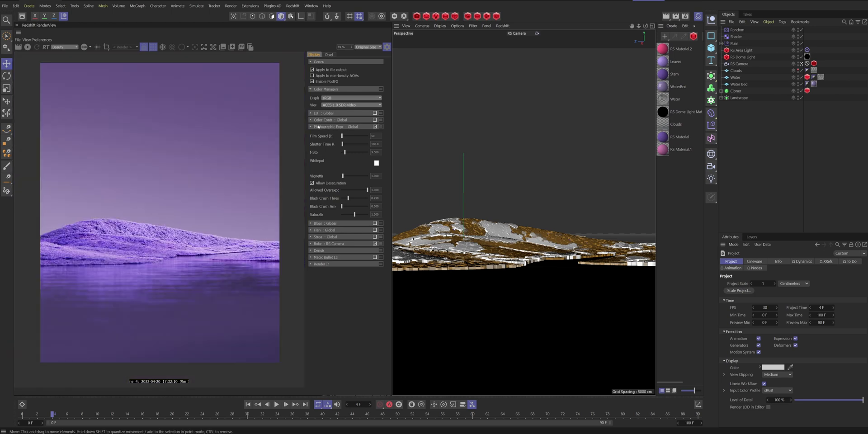
Collapse Photographic Exposure, enable Color Controls, and test then undo an exposure/contrast increase.
left_click(311, 127)
left_click(310, 120)
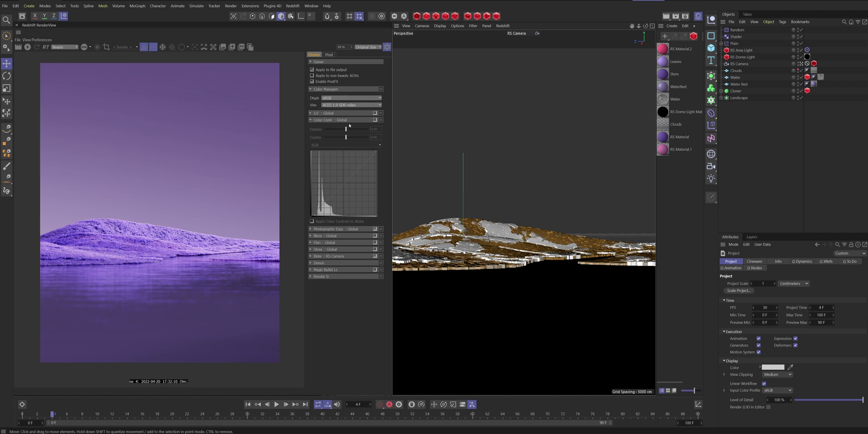
left_click(379, 120)
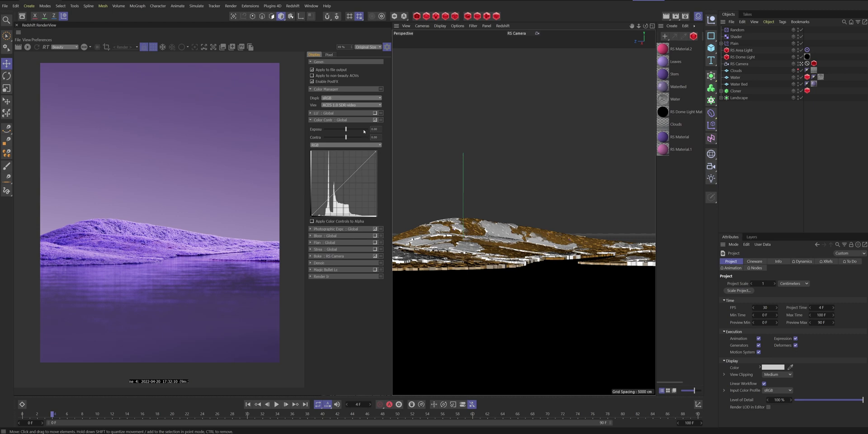
left_click_drag(346, 129, 351, 138)
key("ctrl+z")
key("ctrl+z")
key("ctrl+z")
Collapse the Color Contrast section and fit the whole render to the view.
scroll(127, 257, "up", 4)
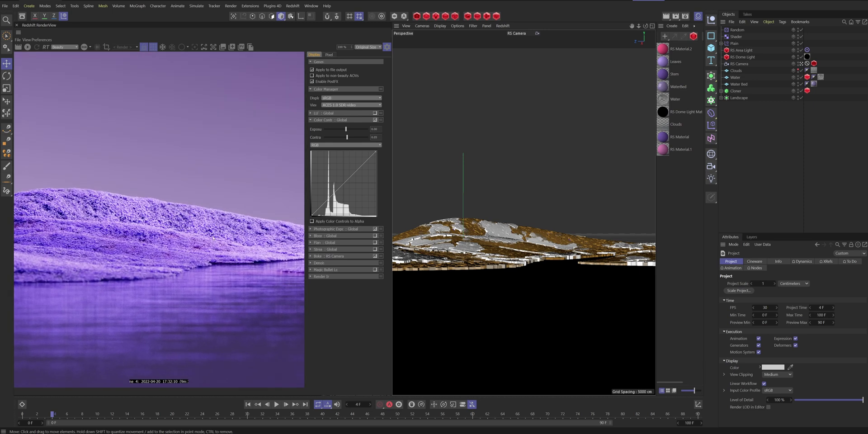
left_click(381, 120)
key("f")
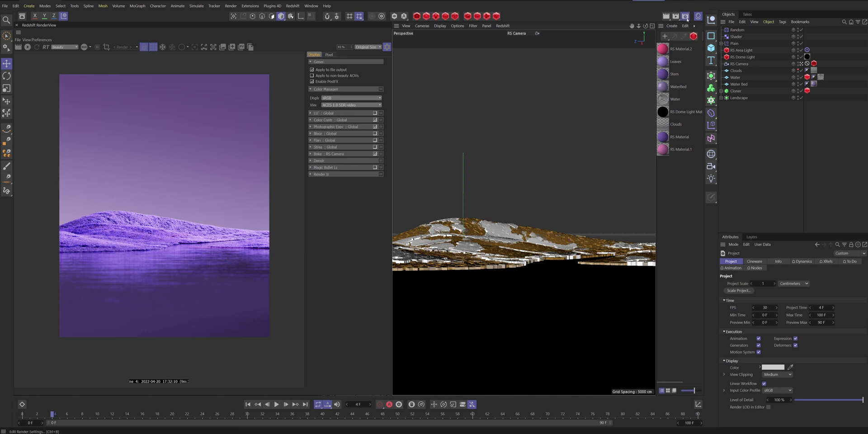
Open the Redshift Render Settings and move the window into place.
left_click(685, 15)
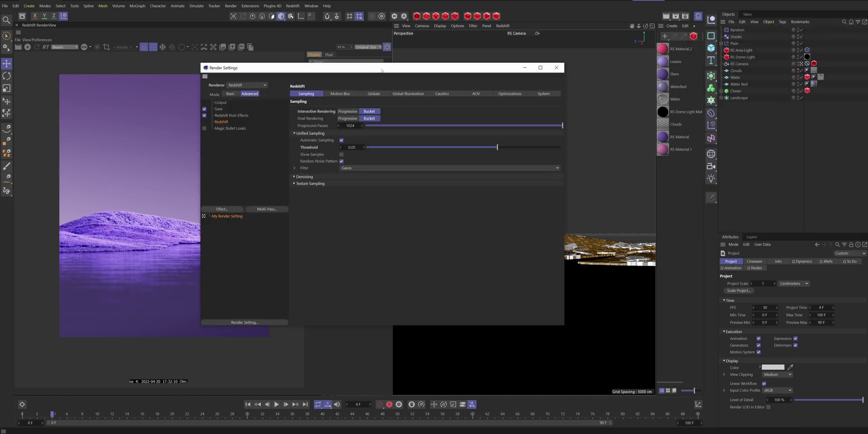
left_click_drag(371, 64, 392, 73)
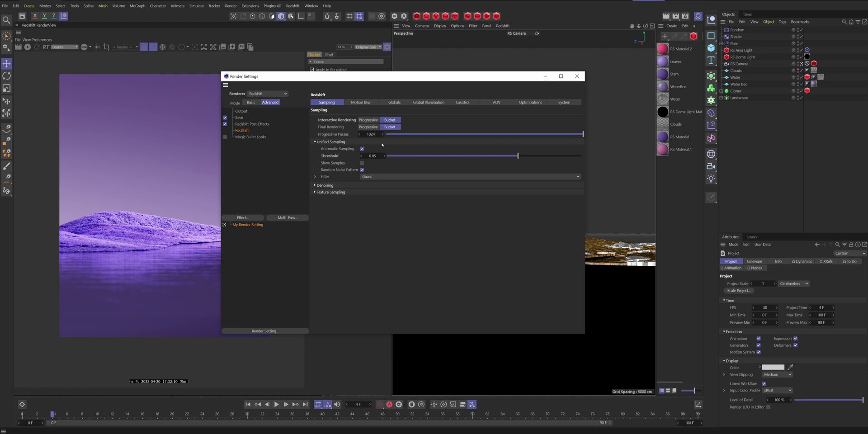
Switch Render Settings to Basic mode, expand Bucket Quality, and briefly expand Denoising.
left_click(249, 103)
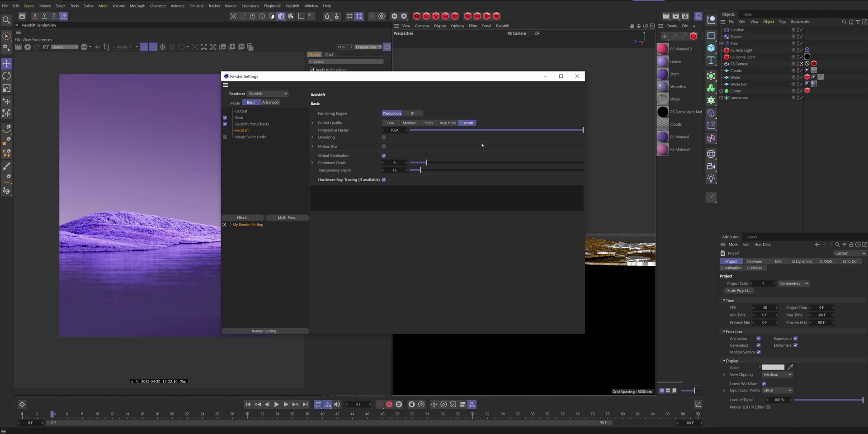
left_click(312, 123)
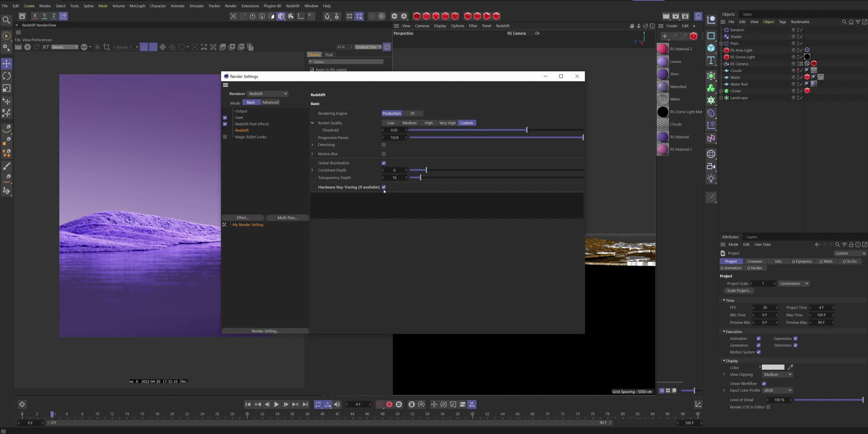
left_click(313, 145)
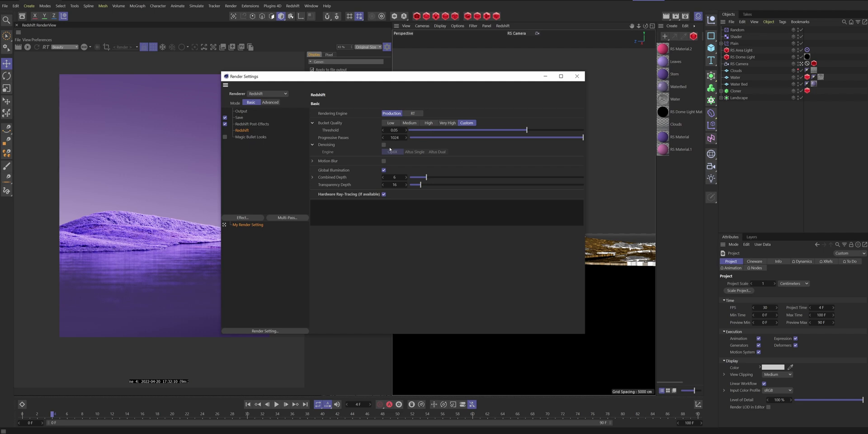
left_click(333, 145)
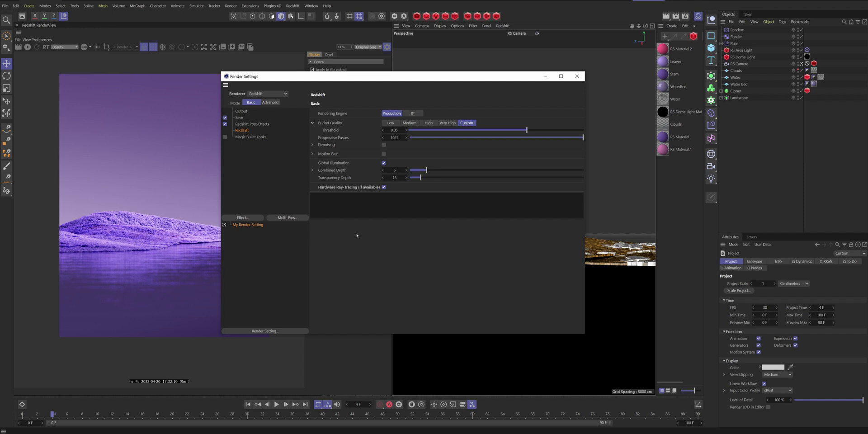
In Advanced mode, turn off Automatic Sampling and set the Threshold to 0.1.
left_click(274, 103)
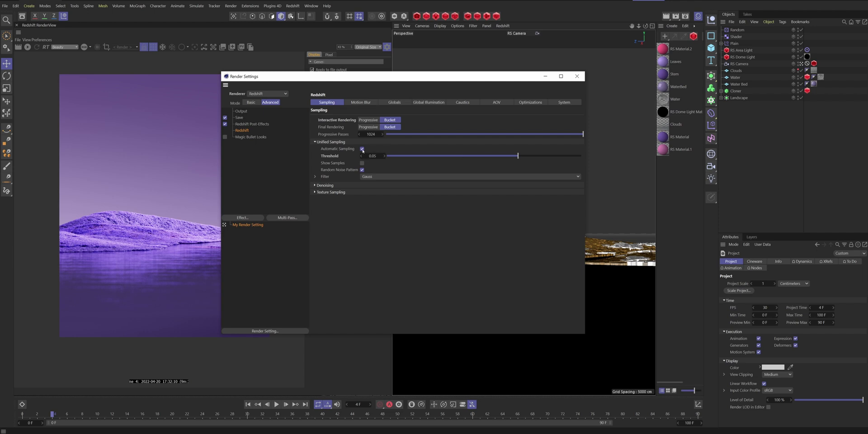
left_click(362, 149)
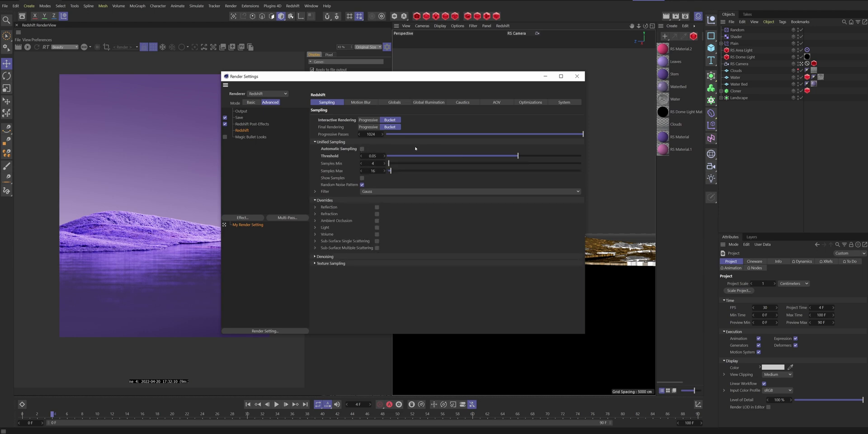
double_click(373, 156)
type("1")
key("Return")
double_click(373, 155)
type("0.05")
key("Return")
type("0.1")
key("Return")
Set Samples Min to 128 and Samples Max to 256.
left_click(372, 163)
type("128")
left_click(372, 171)
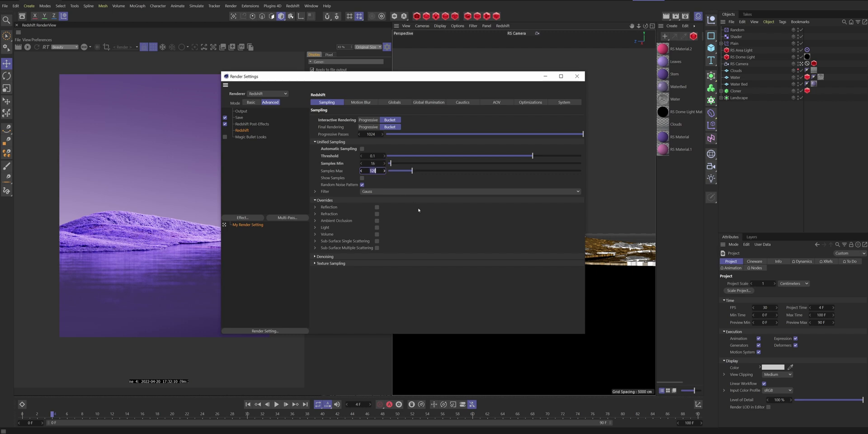
key("shift+Tab")
type("128")
key("Return")
left_click(375, 171)
type("256")
key("Return")
Test-toggle the Reflection and Refraction overrides and expand both sections.
left_click(377, 207)
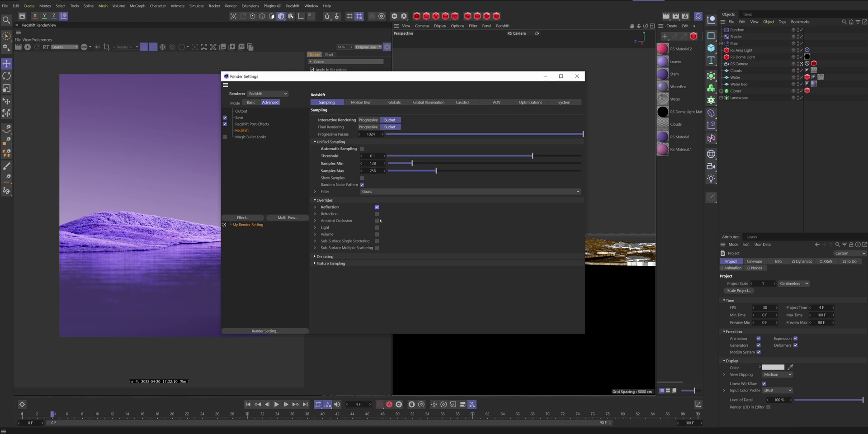
left_click(376, 207)
left_click(376, 214)
left_click(376, 214)
left_click(315, 214)
left_click(315, 207)
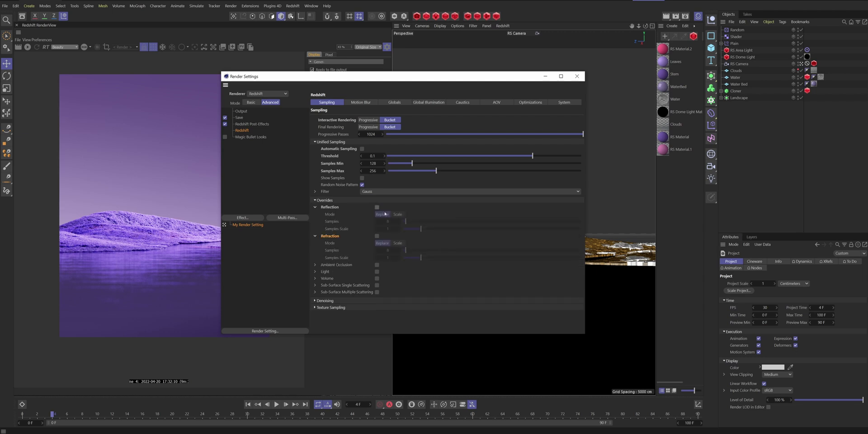
Enable both overrides, set Refraction Samples to 1024, then switch the Refraction override off.
left_click(377, 207)
left_click(377, 236)
left_click(387, 250)
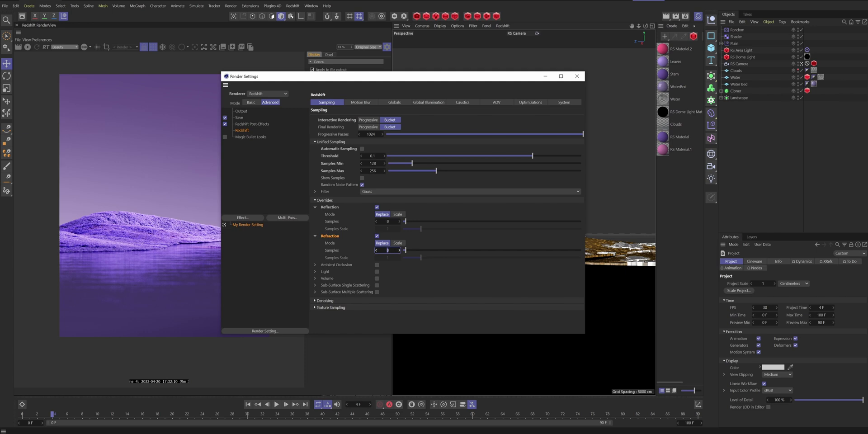
type("1024")
key("Return")
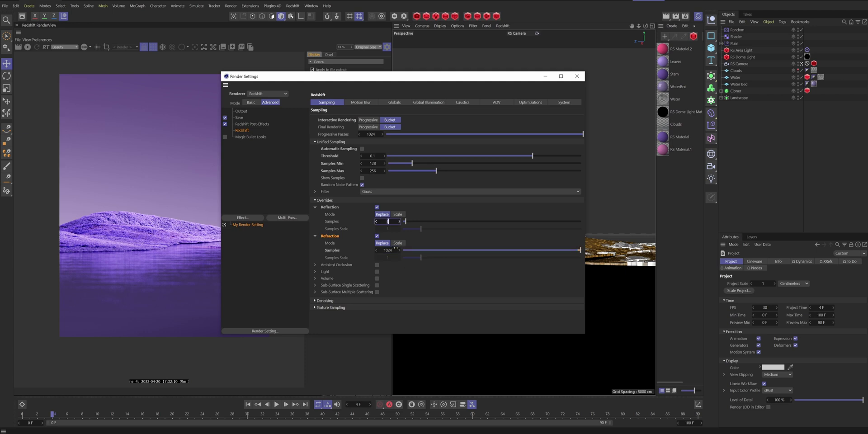
type("51")
left_click(377, 235)
Disable the Reflection sampling override and re-enable Redshift Automatic Sampling, keeping threshold 0.1.
left_click(378, 207)
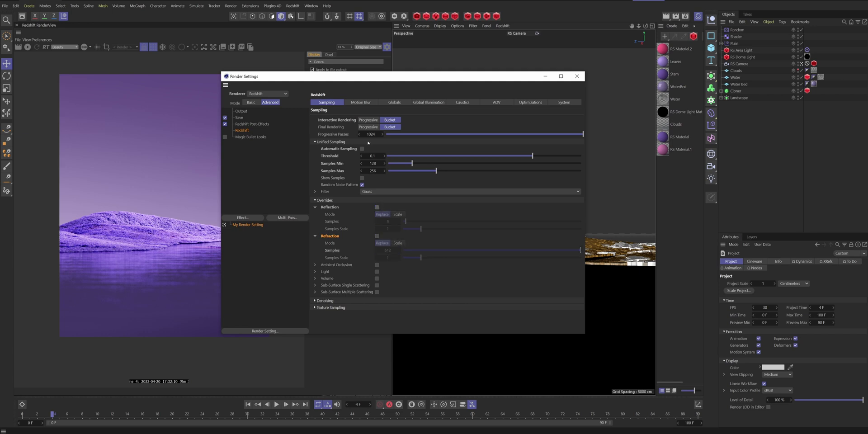
left_click(361, 148)
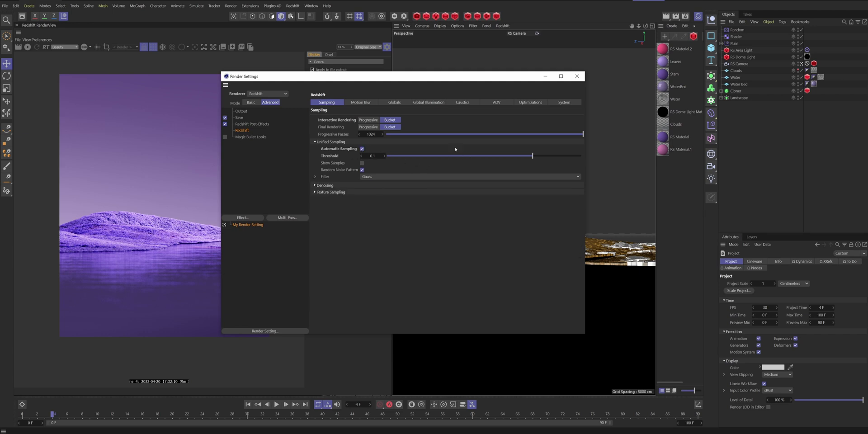